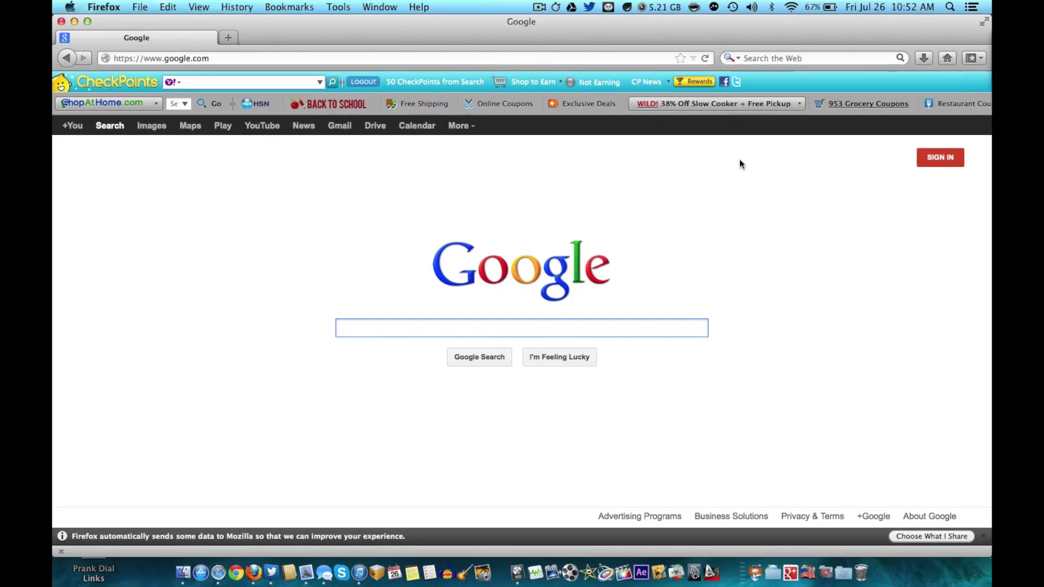
Reach Google's sign-in page from SIGN IN, with the email and password fields still empty
{"action": "left_click", "coordinate": [184, 59]}
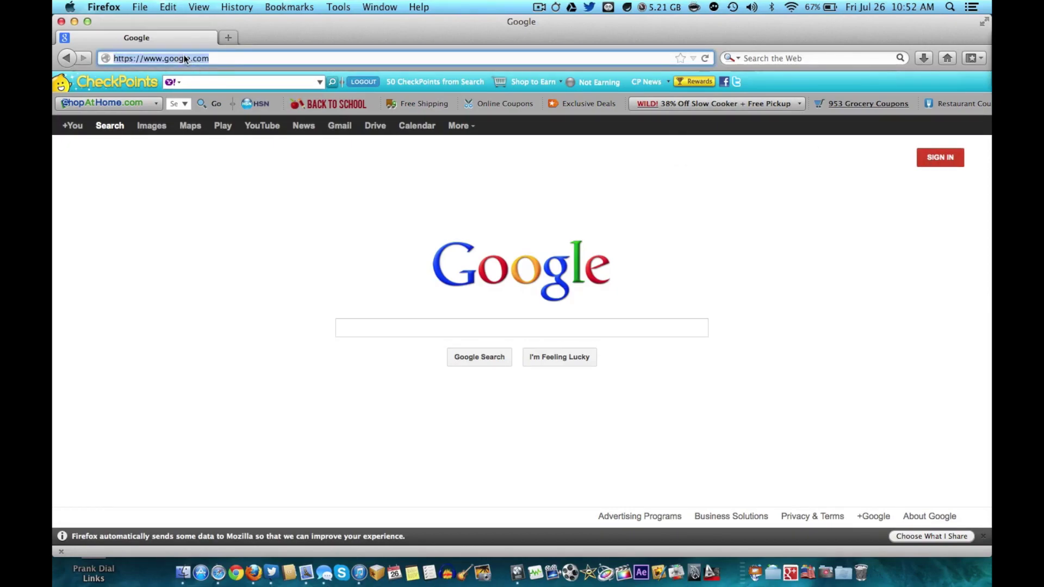
{"action": "left_click", "coordinate": [880, 236]}
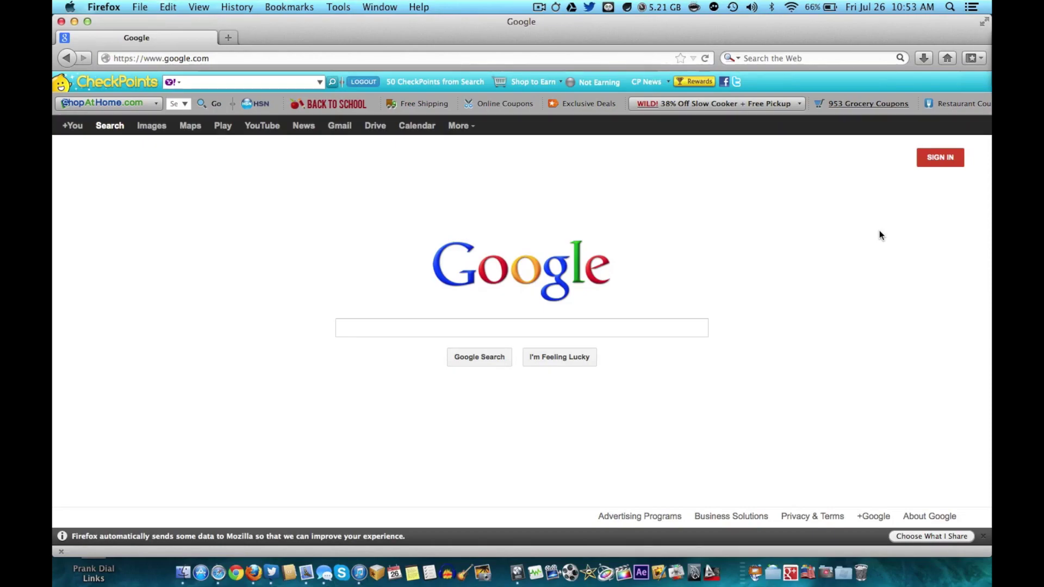
{"action": "left_click", "coordinate": [943, 159]}
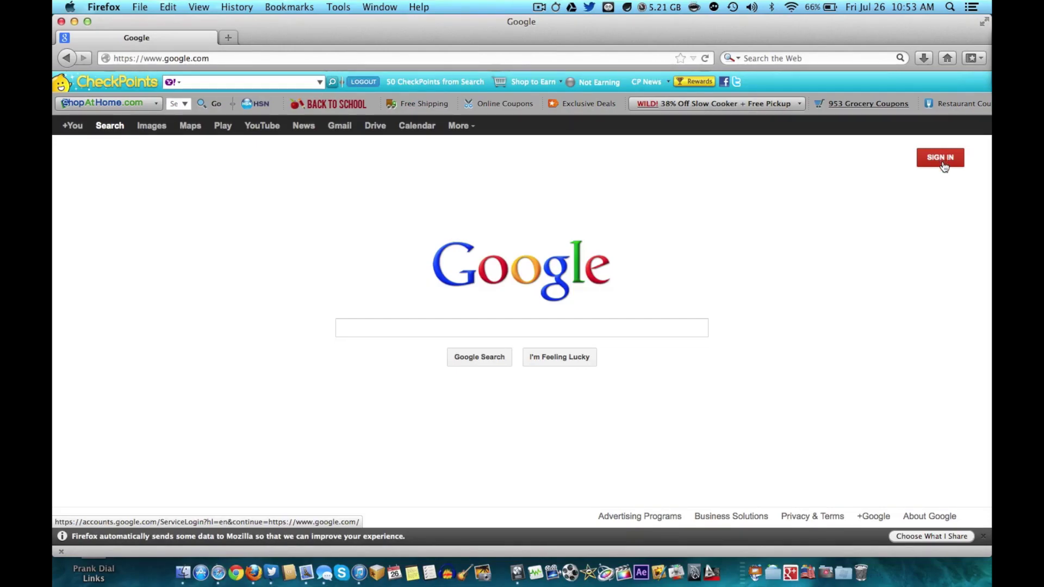
{"action": "left_click", "coordinate": [944, 166]}
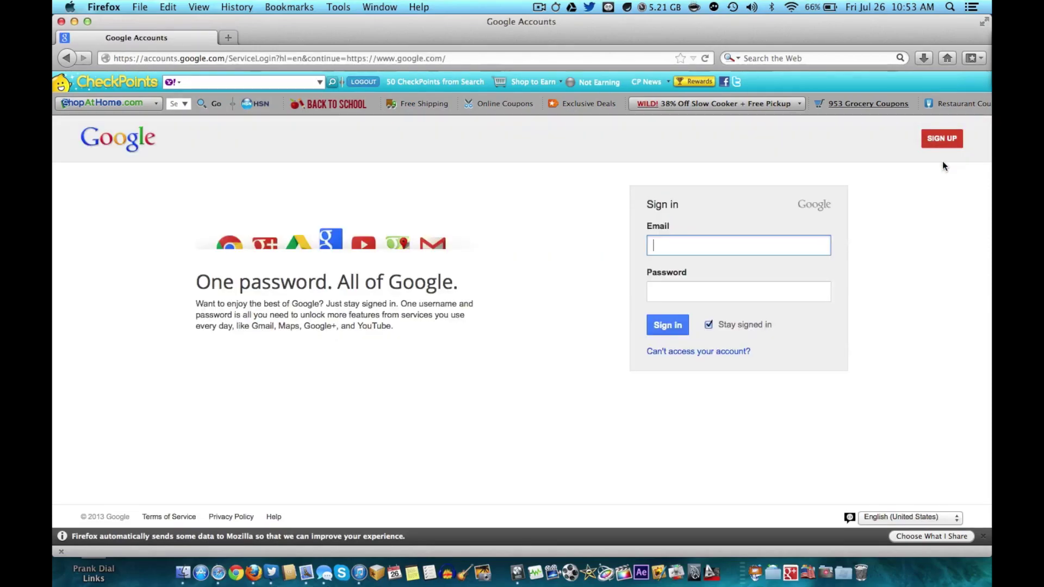
{"action": "left_click", "coordinate": [700, 243]}
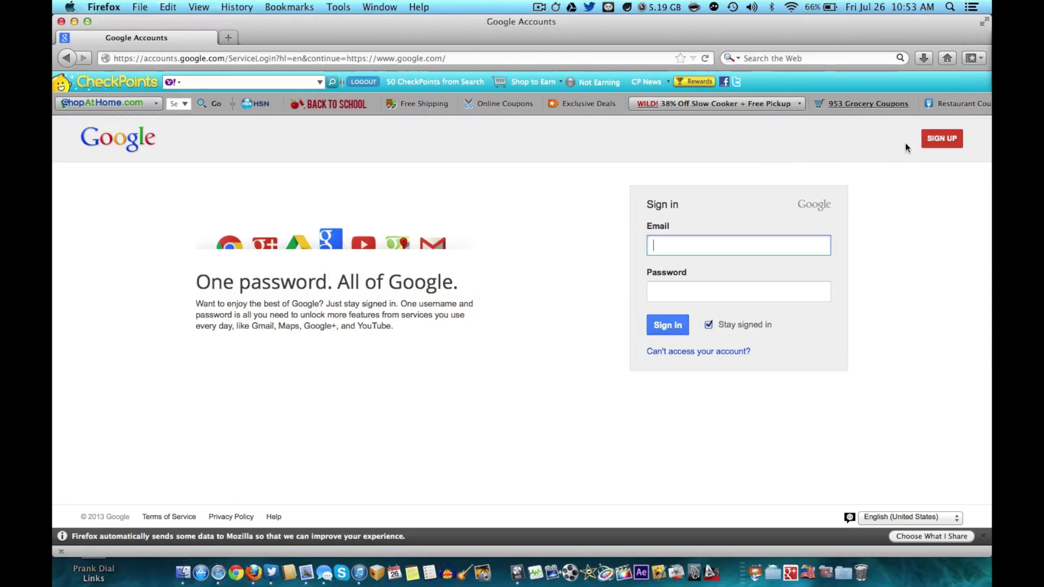
Open the Google sign-up form and enter the first name, last name and username
{"action": "left_click", "coordinate": [941, 141]}
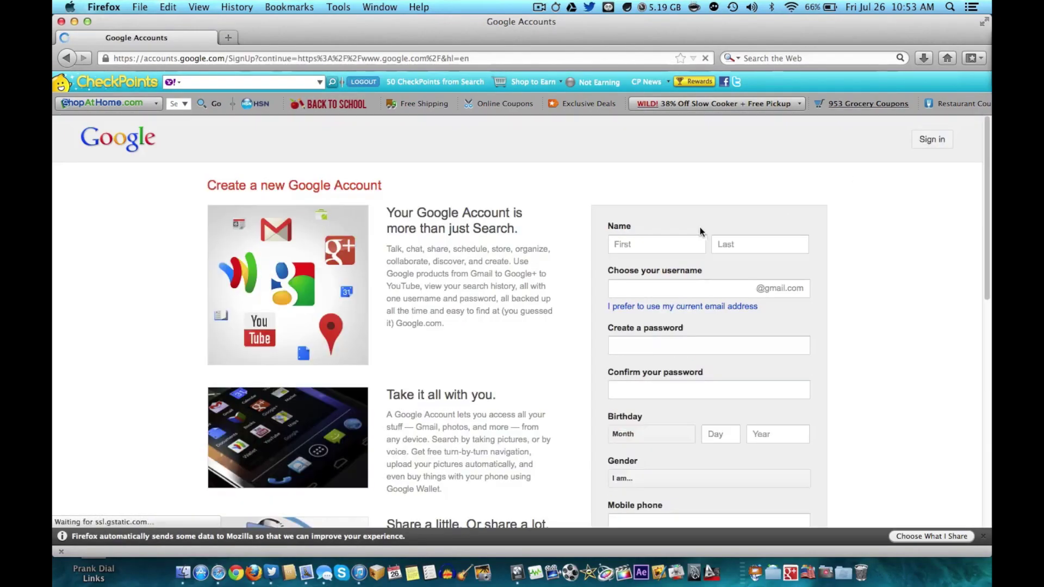
{"action": "left_click", "coordinate": [638, 247]}
{"action": "type", "text": "Joe"}
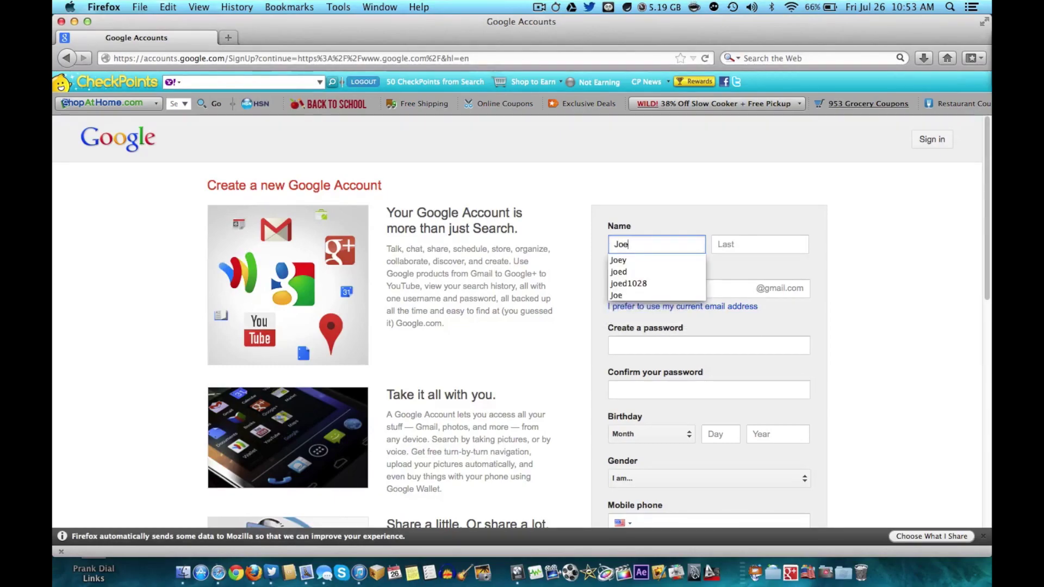
{"action": "key", "text": "Tab"}
{"action": "type", "text": "D"}
{"action": "key", "text": "Tab"}
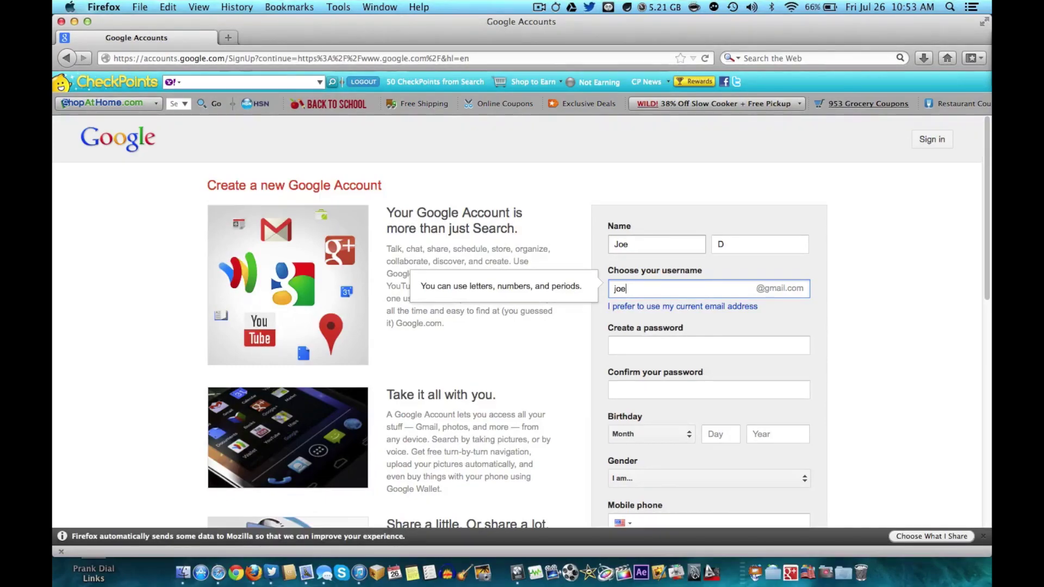
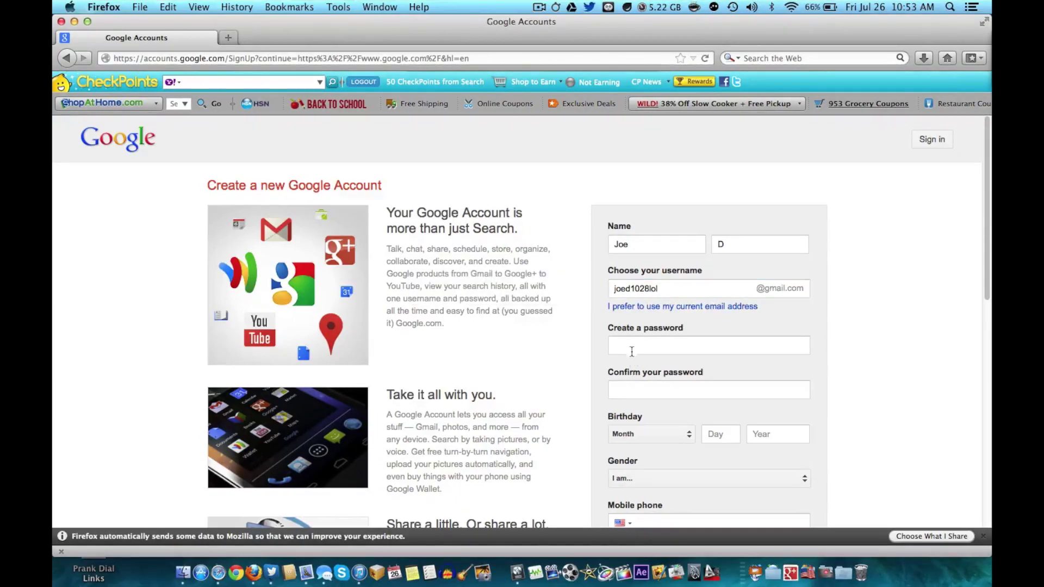
Enter and confirm the new account password, moving on to the birthday fields
{"action": "key", "text": "Tab"}
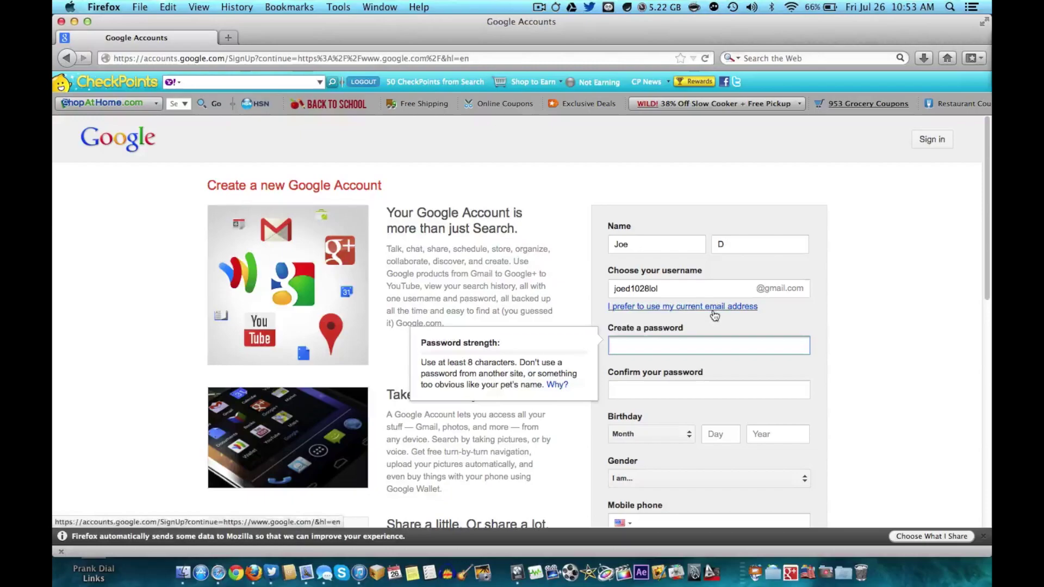
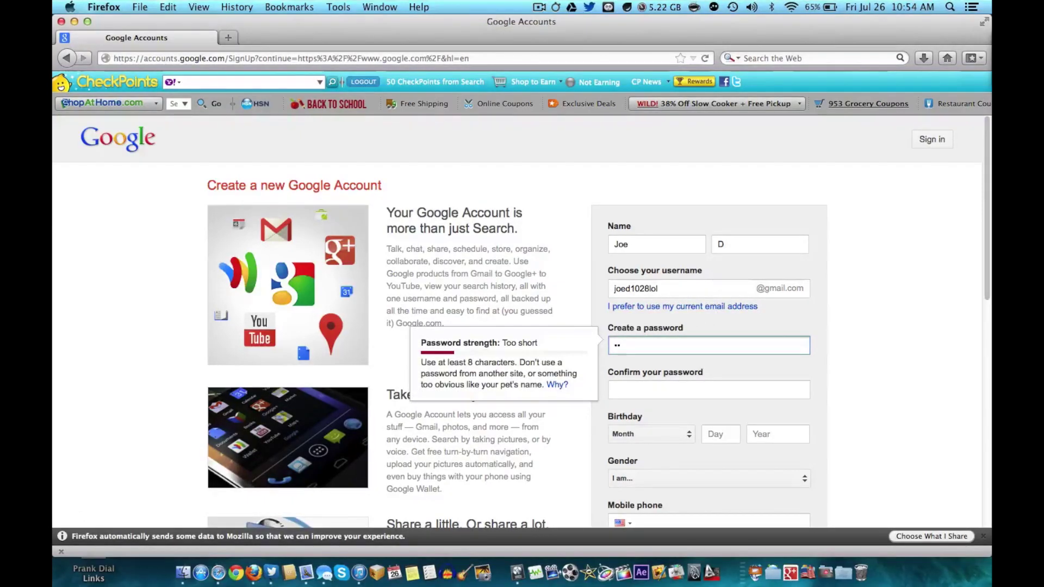
{"action": "key", "text": "Tab"}
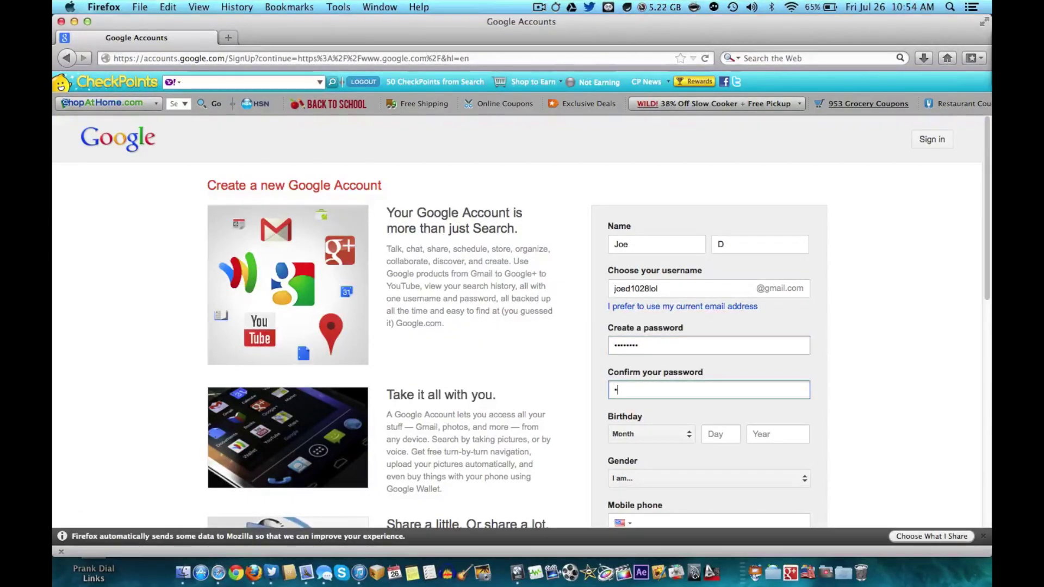
{"action": "key", "text": "Tab"}
Finish the birthday month, day and year, and go to the current email address field
{"action": "left_click", "coordinate": [724, 435]}
{"action": "type", "text": "21"}
{"action": "key", "text": "Tab"}
{"action": "type", "text": "1900"}
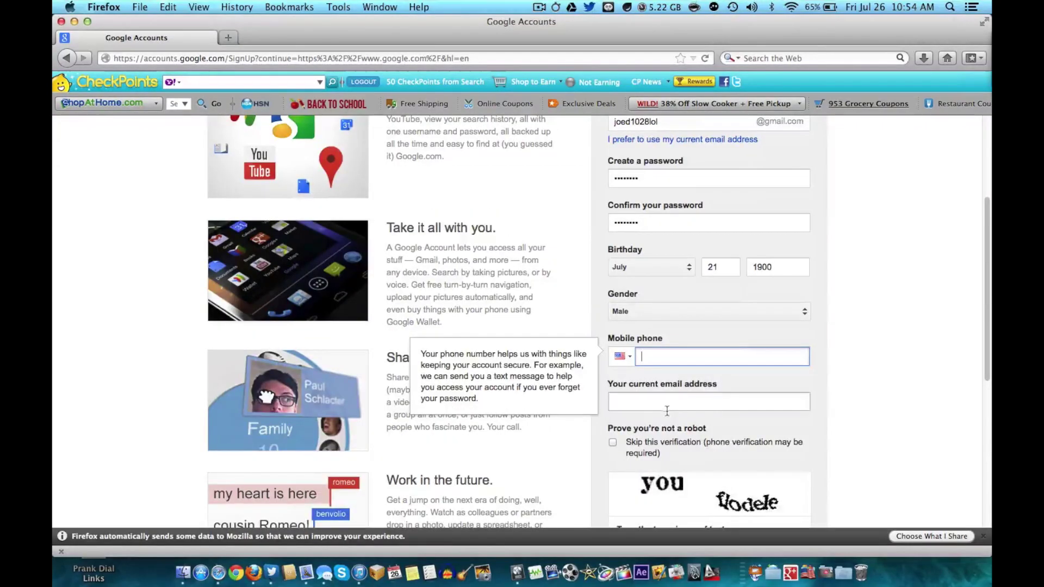
{"action": "left_click", "coordinate": [668, 403]}
{"action": "scroll", "coordinate": [694, 401], "scroll_direction": "down", "scroll_amount": 3}
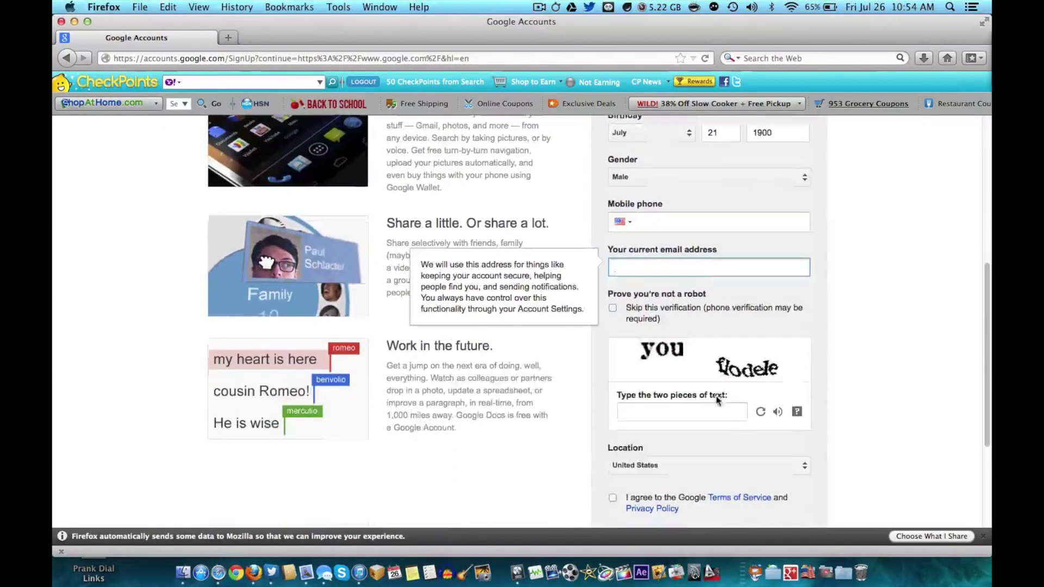
Enter the verification words, correcting a mistyped final letter
{"action": "left_click", "coordinate": [685, 412]}
{"action": "type", "text": "you"}
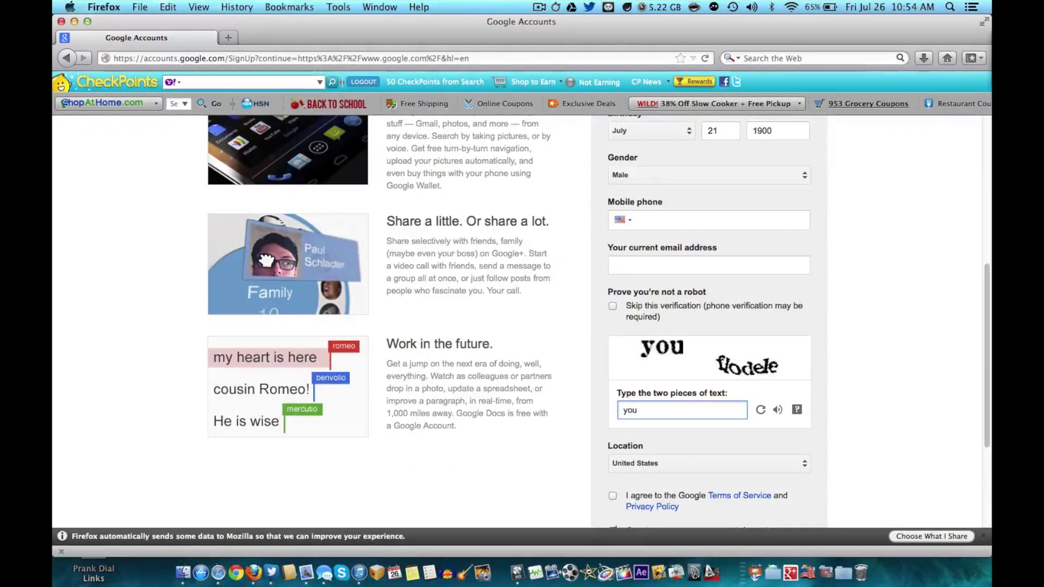
{"action": "type", "text": " flodew"}
{"action": "key", "text": "BackSpace"}
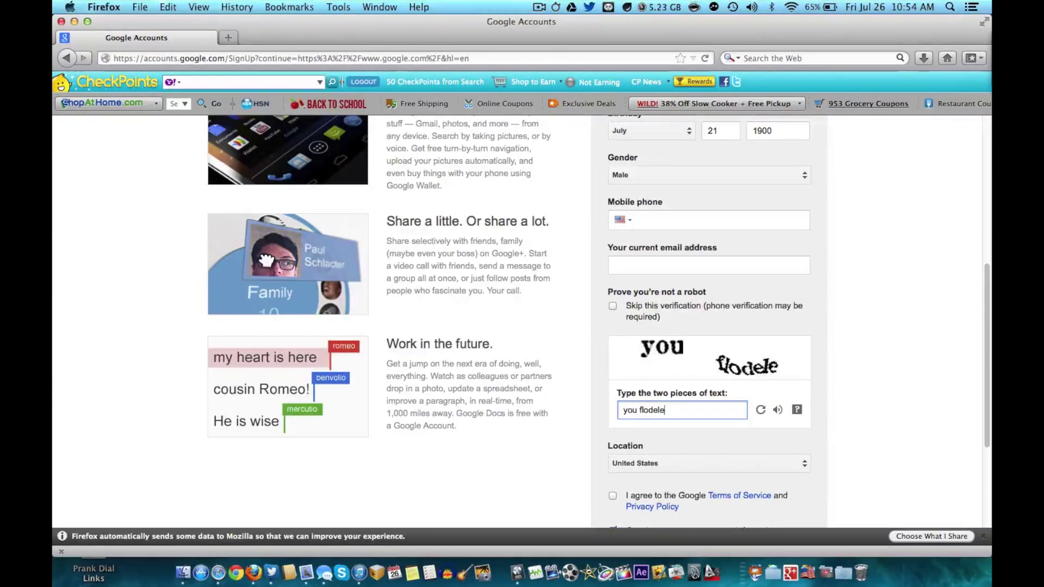
{"action": "key", "text": "Tab"}
{"action": "scroll", "coordinate": [672, 430], "scroll_direction": "down", "scroll_amount": 3}
Agree to the Google Terms of Service and submit the sign-up form
{"action": "left_click", "coordinate": [613, 332]}
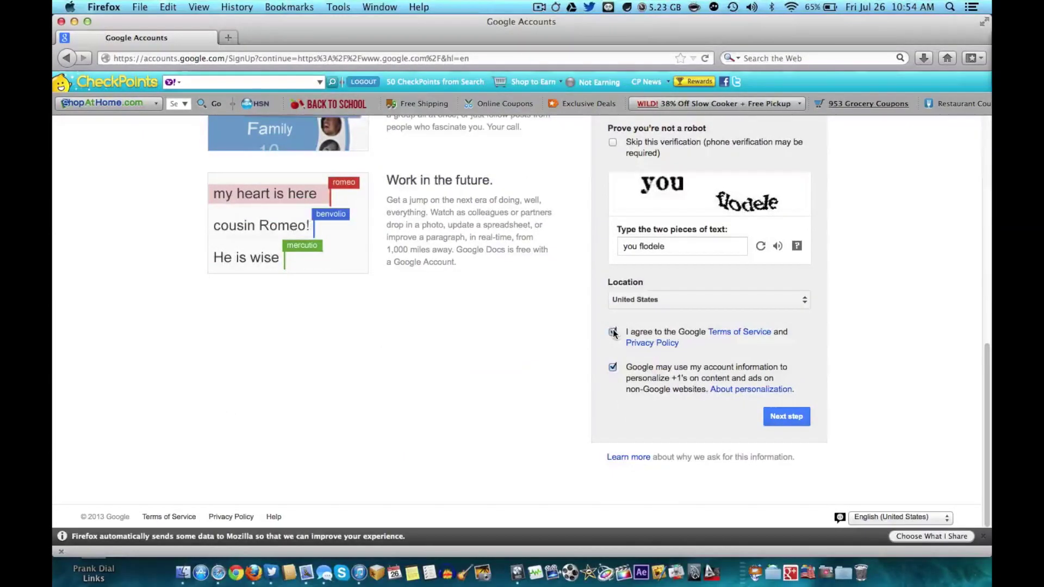
{"action": "scroll", "coordinate": [691, 260], "scroll_direction": "up", "scroll_amount": 5}
{"action": "scroll", "coordinate": [692, 260], "scroll_direction": "down", "scroll_amount": 2}
{"action": "left_click", "coordinate": [664, 269]}
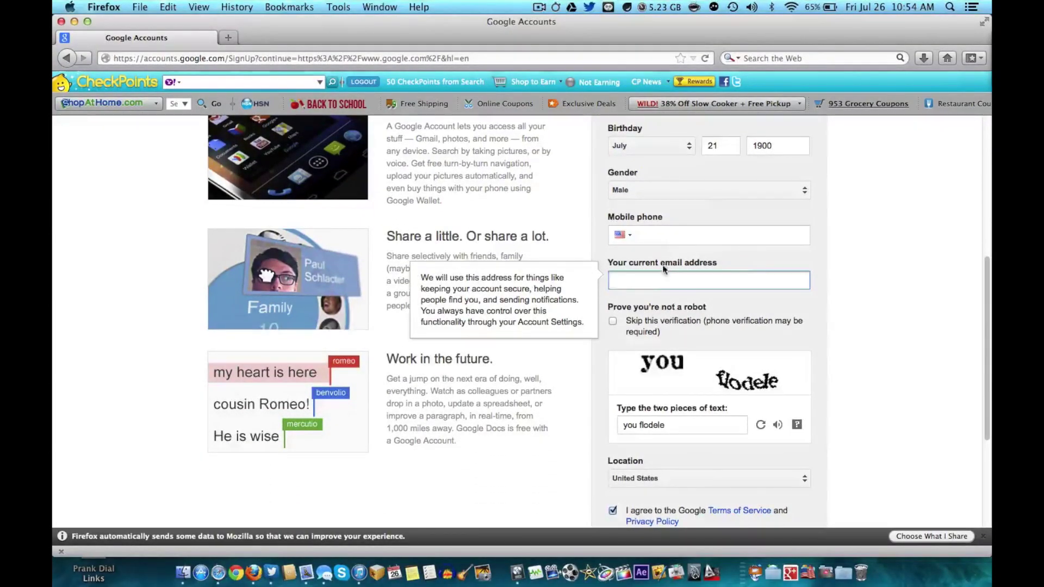
{"action": "scroll", "coordinate": [663, 262], "scroll_direction": "down", "scroll_amount": 1}
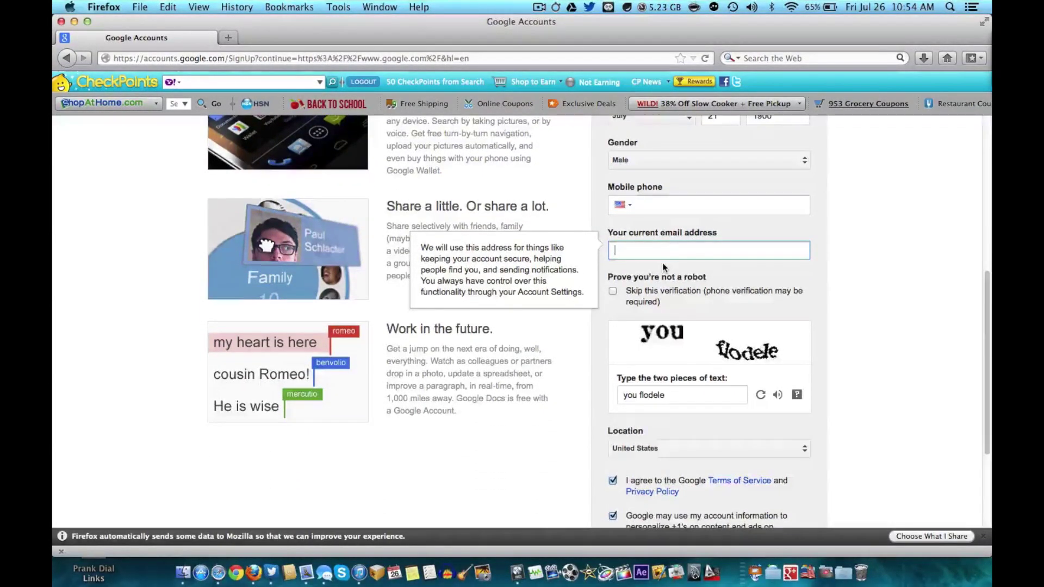
{"action": "scroll", "coordinate": [662, 263], "scroll_direction": "up", "scroll_amount": 5}
{"action": "scroll", "coordinate": [718, 342], "scroll_direction": "down", "scroll_amount": 10}
{"action": "left_click", "coordinate": [779, 446]}
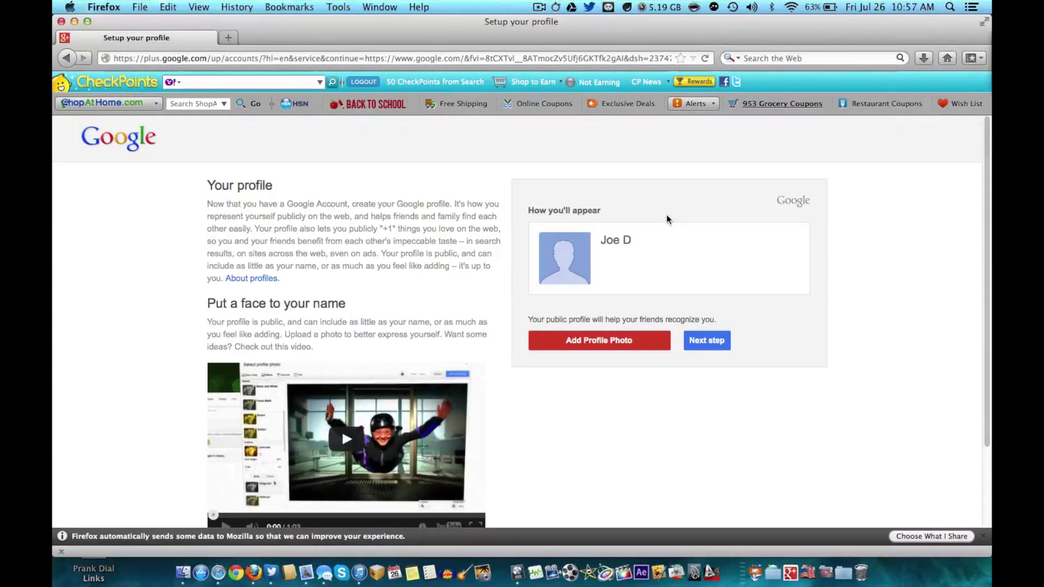
Skip adding a profile photo for Joe D and continue back to Google
{"action": "left_click", "coordinate": [710, 347]}
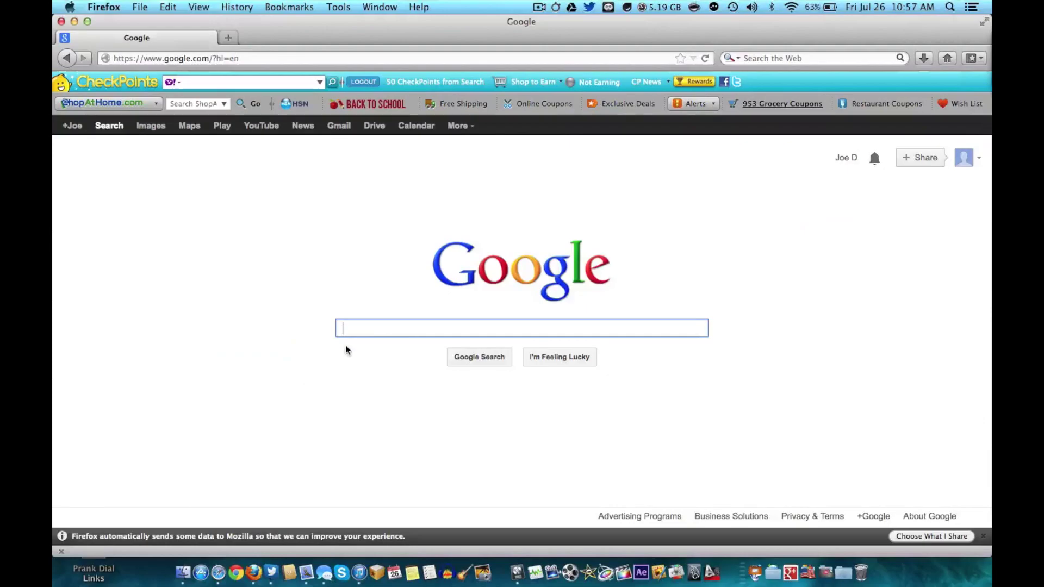
Check the signed-in account, then go to YouTube's sign-in page
{"action": "left_click", "coordinate": [964, 158]}
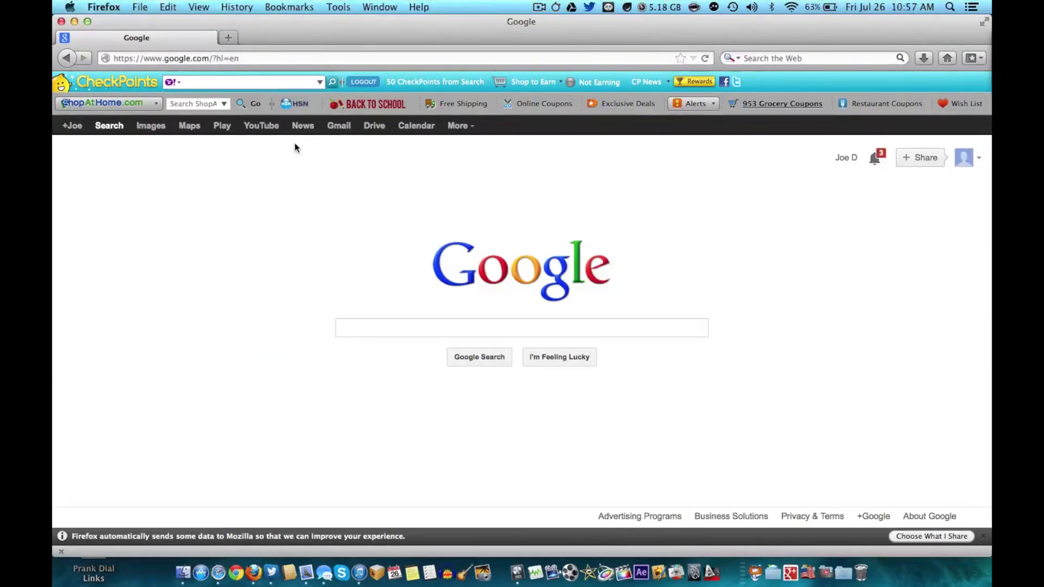
{"action": "left_click", "coordinate": [254, 131]}
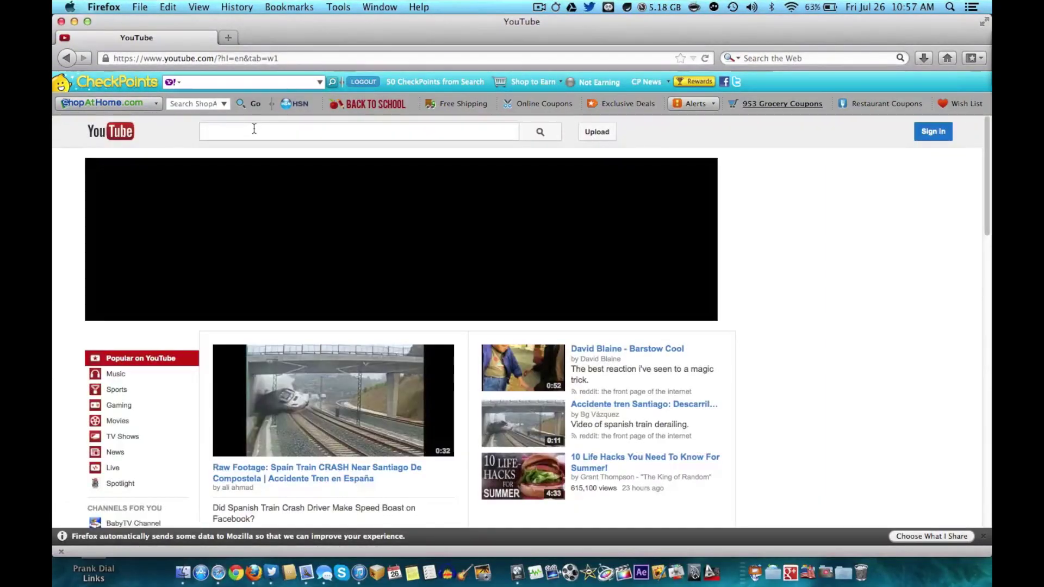
{"action": "left_click", "coordinate": [934, 131]}
Sign in with the new account's password and decline adding recovery phone and email
{"action": "left_click_drag", "start_coordinate": [647, 243], "coordinate": [685, 242]}
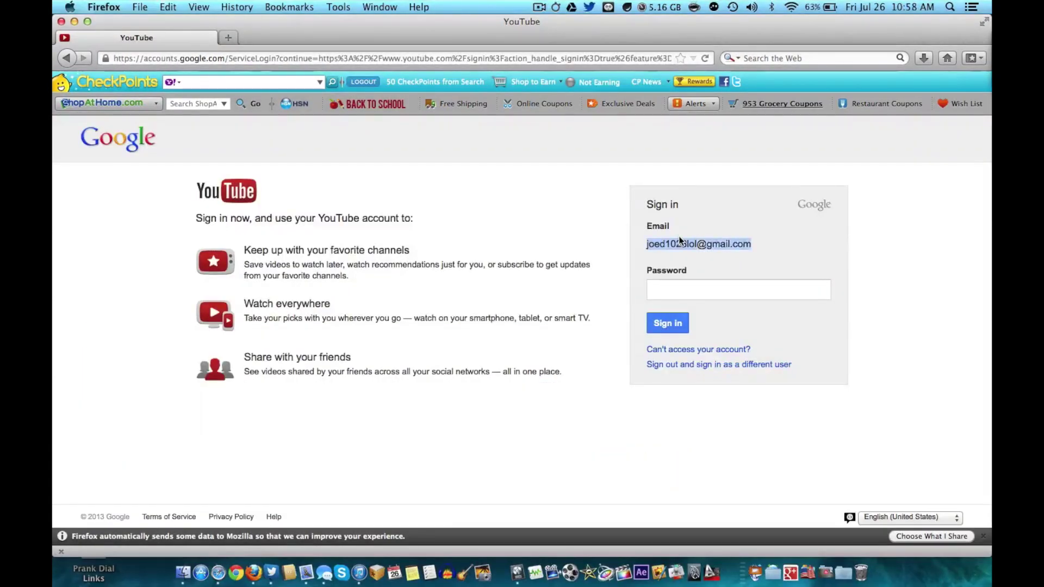
{"action": "double_click", "coordinate": [685, 242]}
{"action": "left_click", "coordinate": [688, 291]}
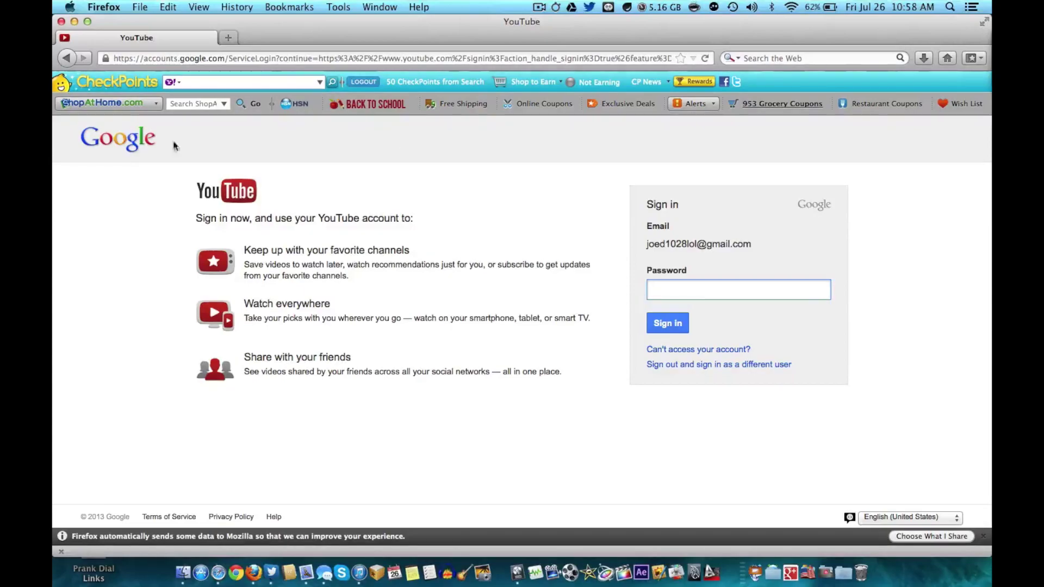
{"action": "type", "text": "••••"}
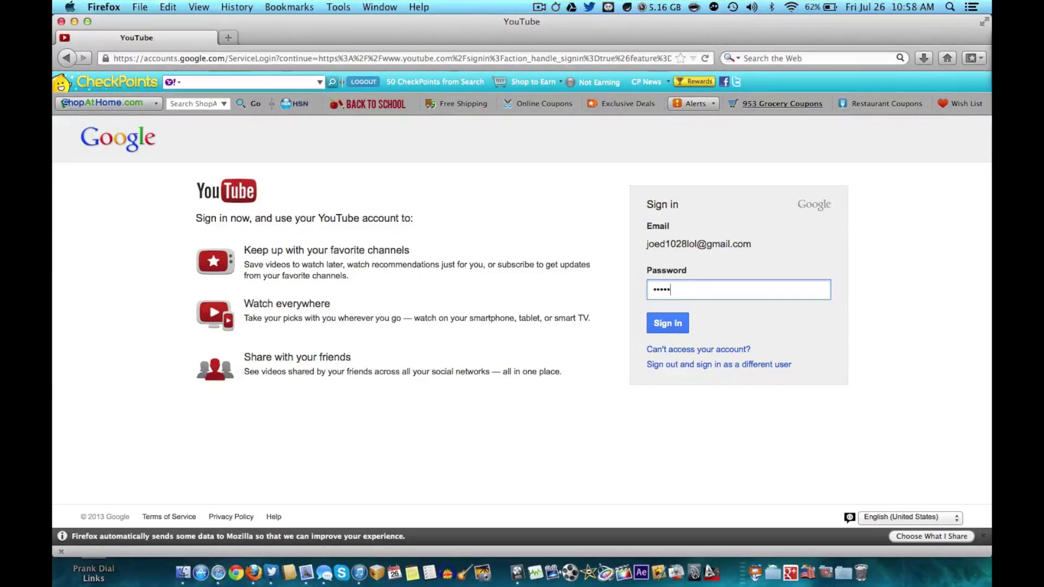
{"action": "type", "text": "•••"}
{"action": "key", "text": "Return"}
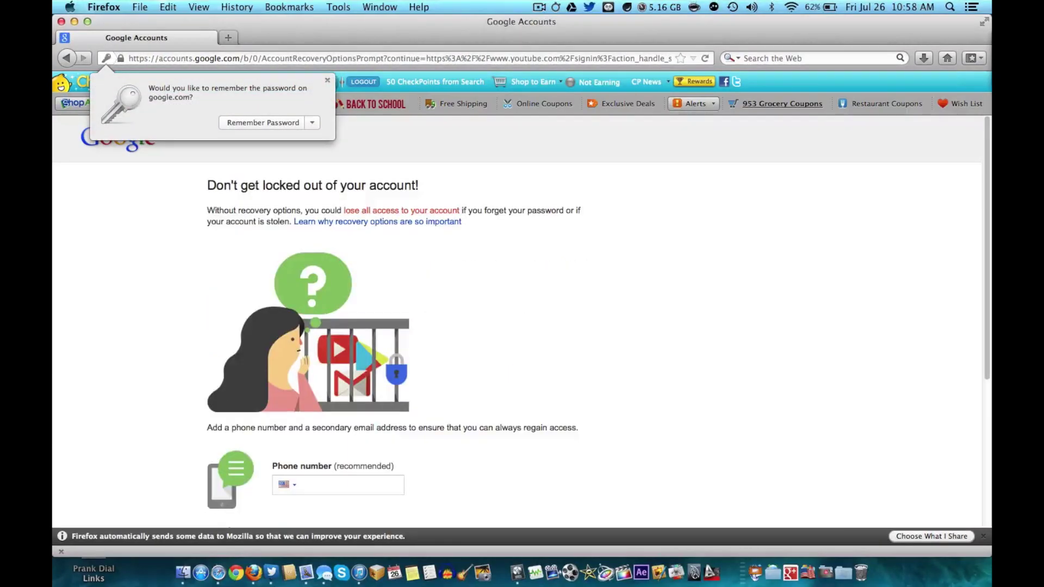
{"action": "scroll", "coordinate": [357, 313], "scroll_direction": "down", "scroll_amount": 5}
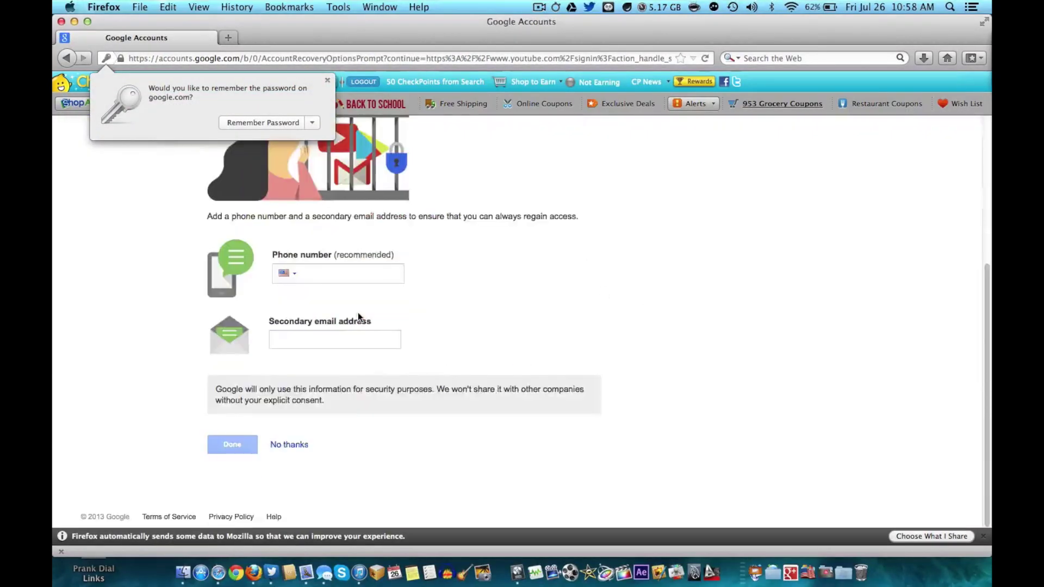
{"action": "left_click", "coordinate": [292, 447]}
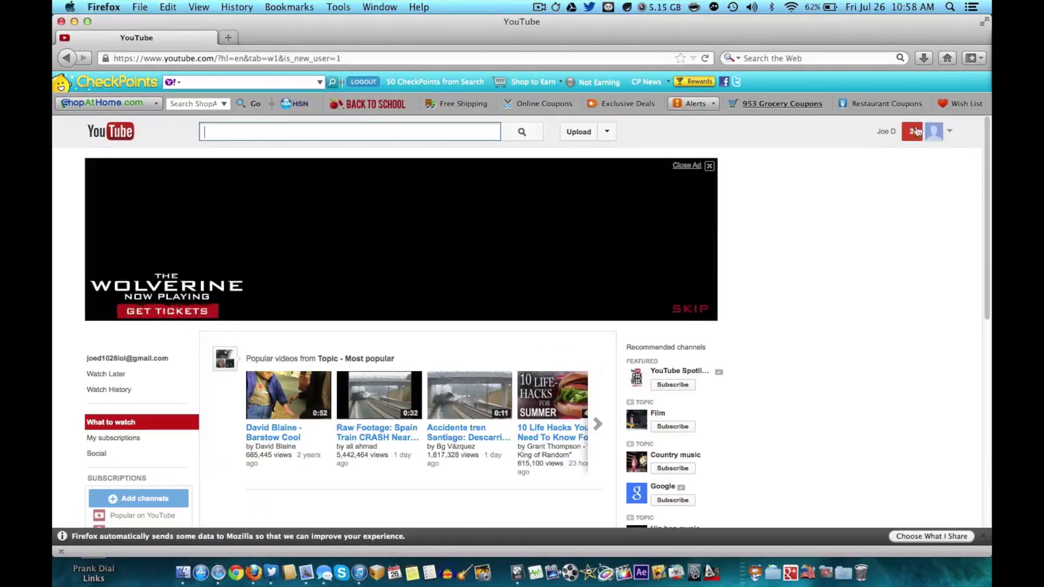
Open Joe D's account panel from the avatar on the YouTube home page
{"action": "left_click", "coordinate": [933, 135]}
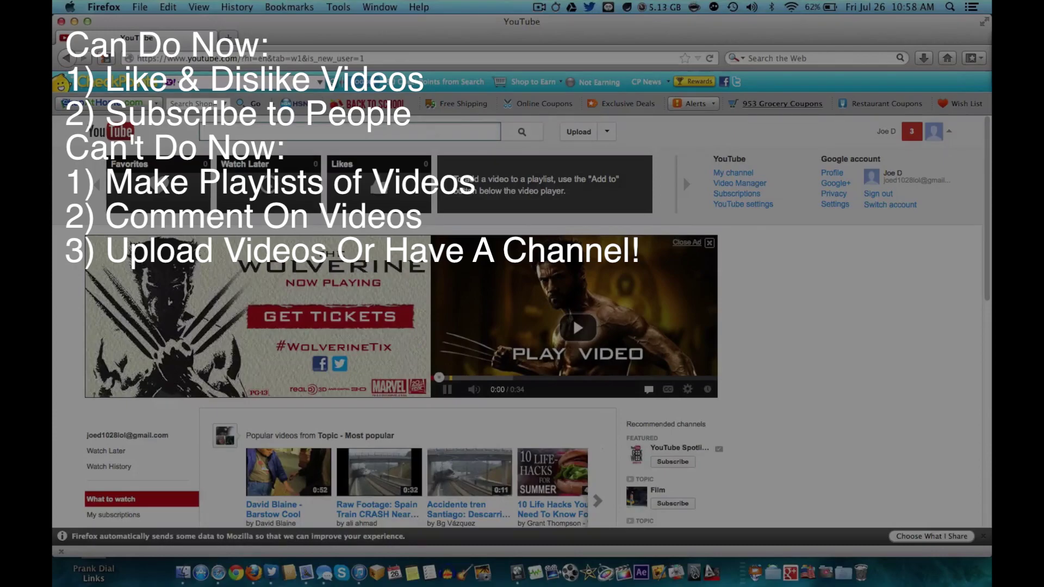
{"action": "type", "text": "plumppuppy"}
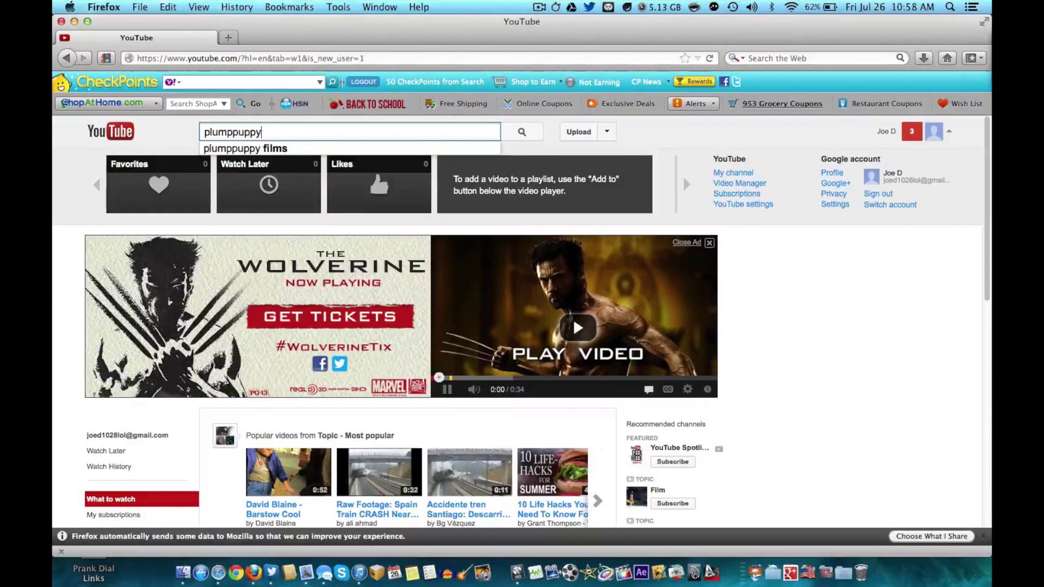
{"action": "type", "text": "films"}
Search plumppuppyfilms, subscribe to PlumpPuppyFilms, and open its 'Lets Play Golf!' video
{"action": "key", "text": "Return"}
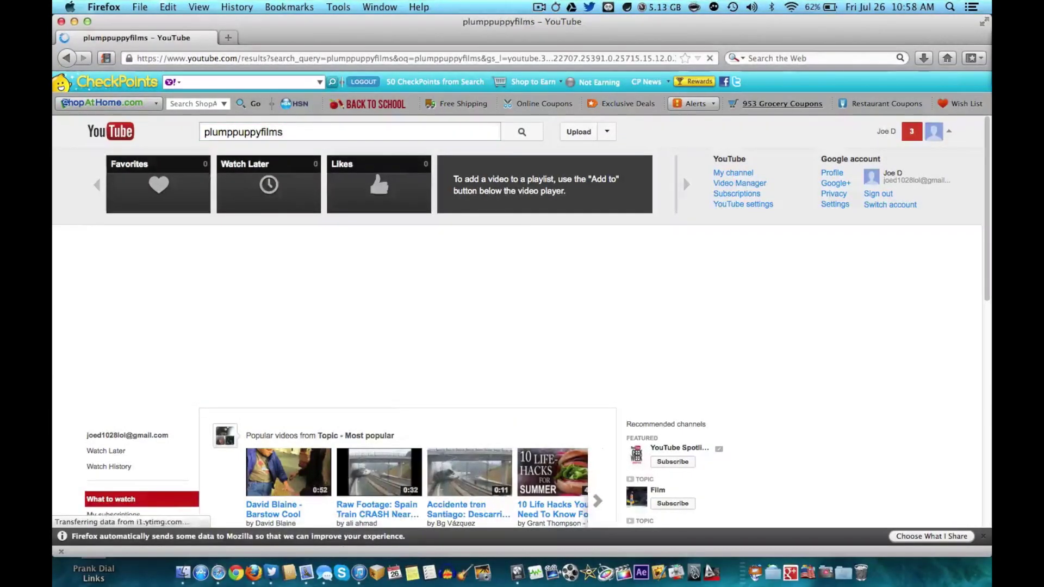
{"action": "left_click", "coordinate": [403, 211]}
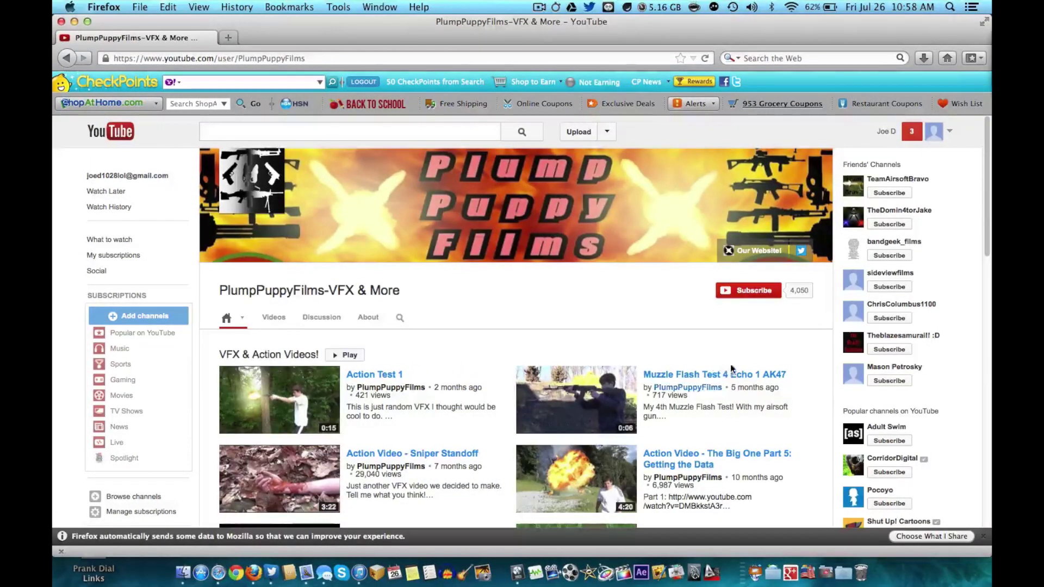
{"action": "left_click", "coordinate": [749, 291]}
{"action": "left_click", "coordinate": [363, 485]}
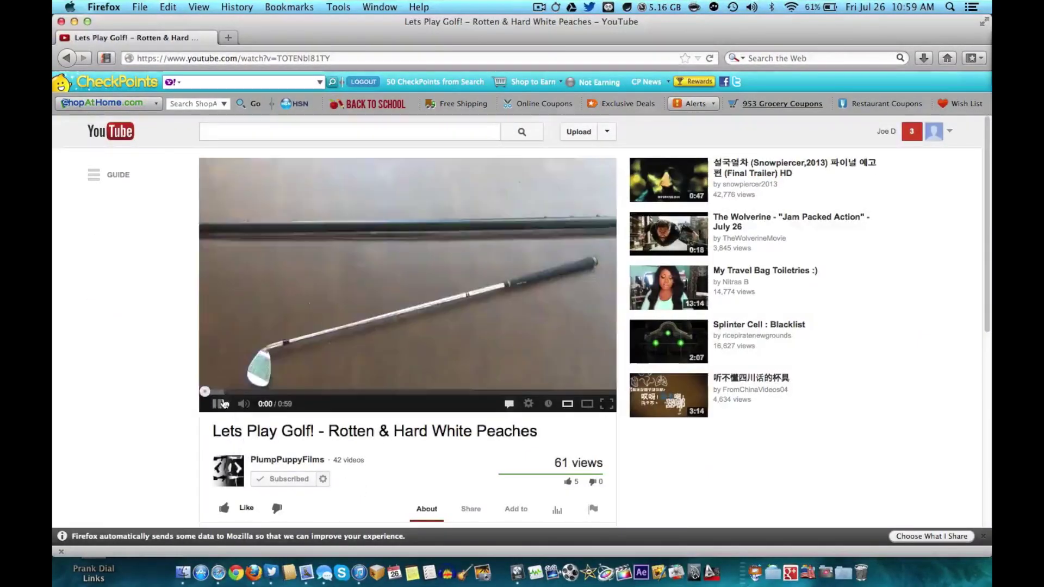
{"action": "scroll", "coordinate": [326, 393], "scroll_direction": "down", "scroll_amount": 2}
Like the golf video, then dismiss the channel-required prompt raised by commenting
{"action": "left_click", "coordinate": [241, 415]}
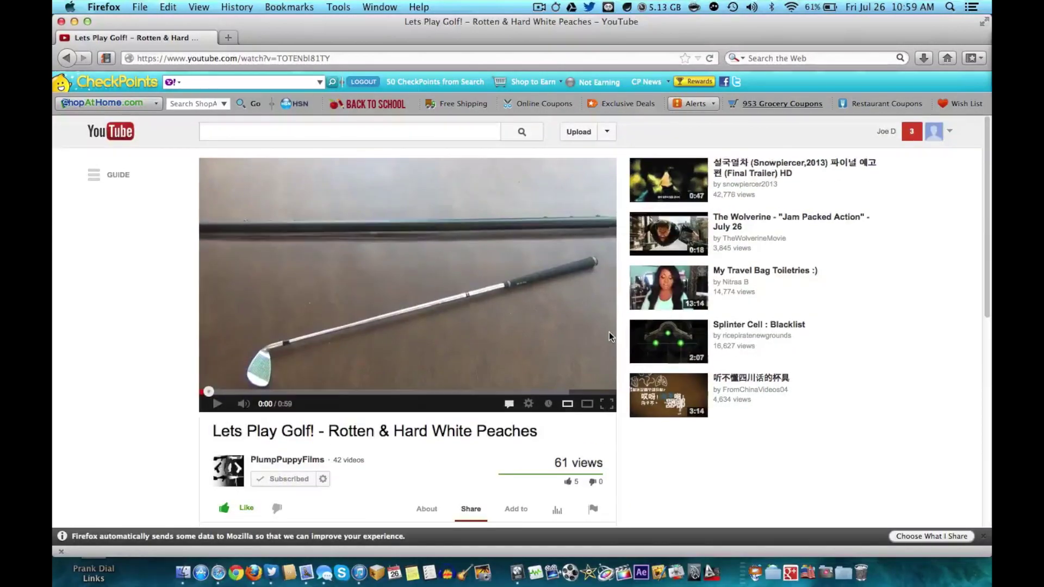
{"action": "scroll", "coordinate": [609, 333], "scroll_direction": "down", "scroll_amount": 5}
{"action": "left_click", "coordinate": [350, 376]}
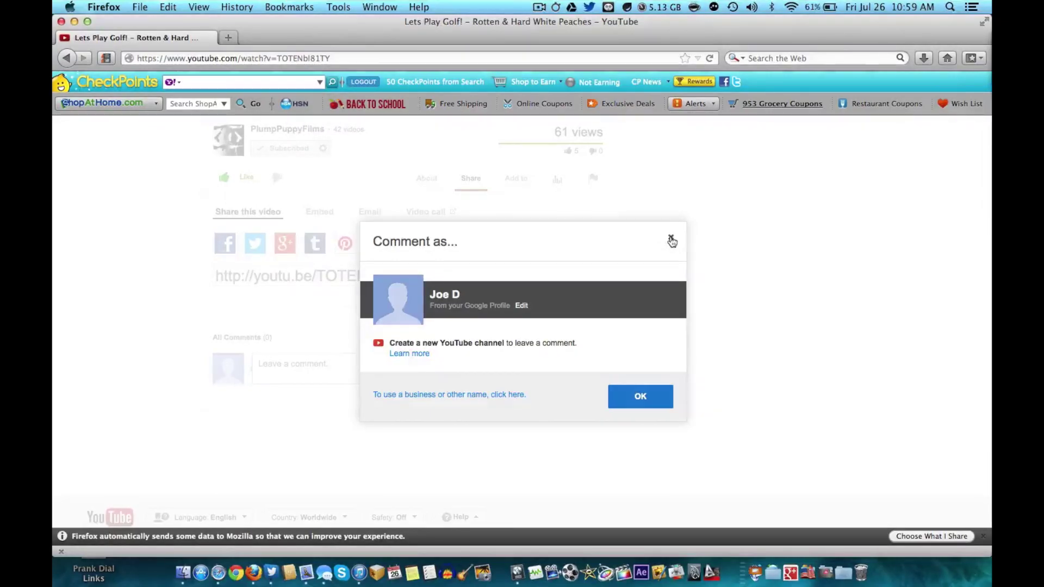
{"action": "left_click", "coordinate": [672, 242]}
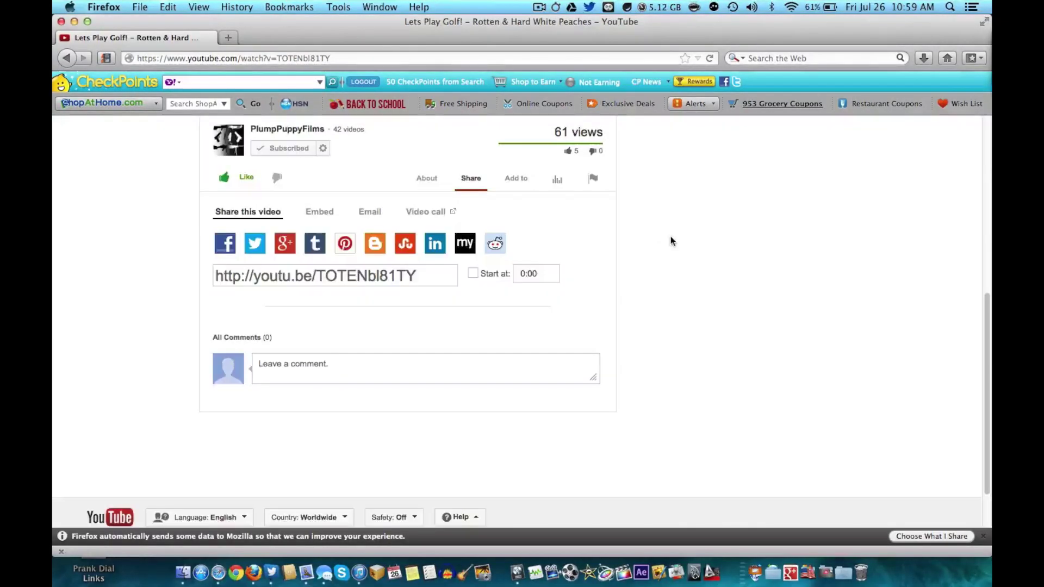
{"action": "scroll", "coordinate": [671, 242], "scroll_direction": "up", "scroll_amount": 5}
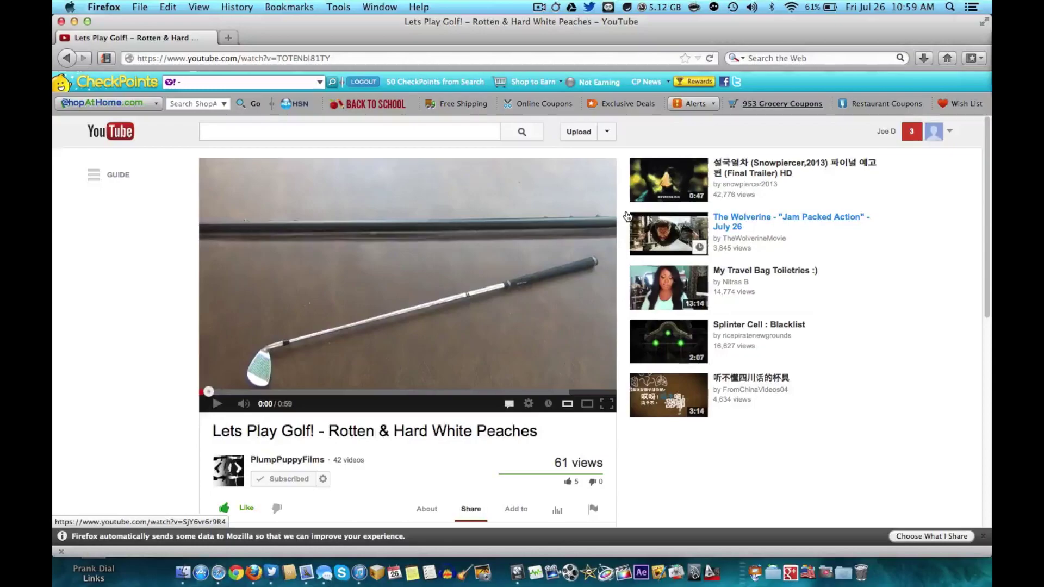
Reload the golf video page, view its About description, and return to the YouTube home feed
{"action": "left_click", "coordinate": [932, 137]}
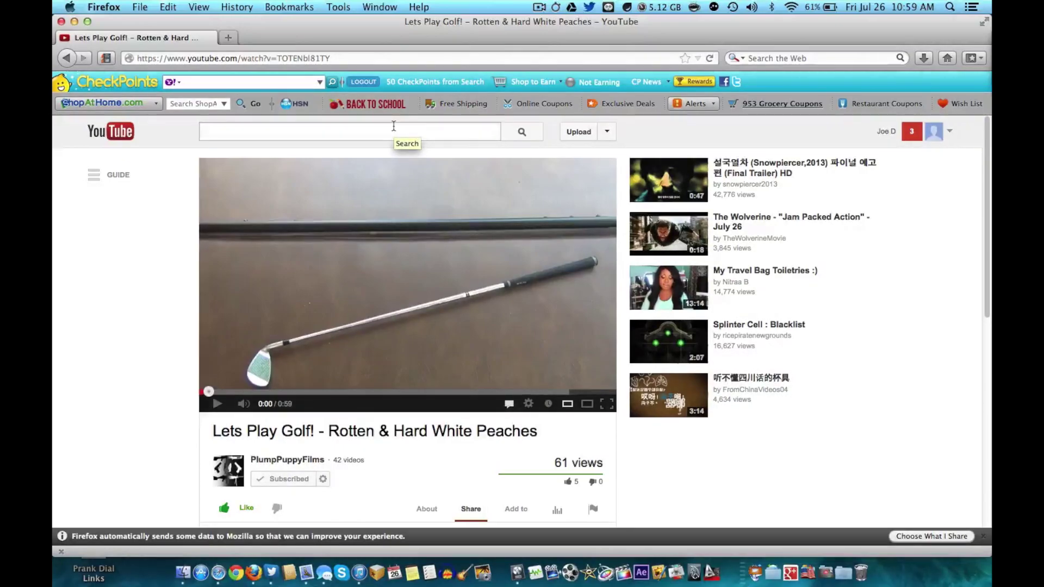
{"action": "scroll", "coordinate": [720, 321], "scroll_direction": "down", "scroll_amount": 3}
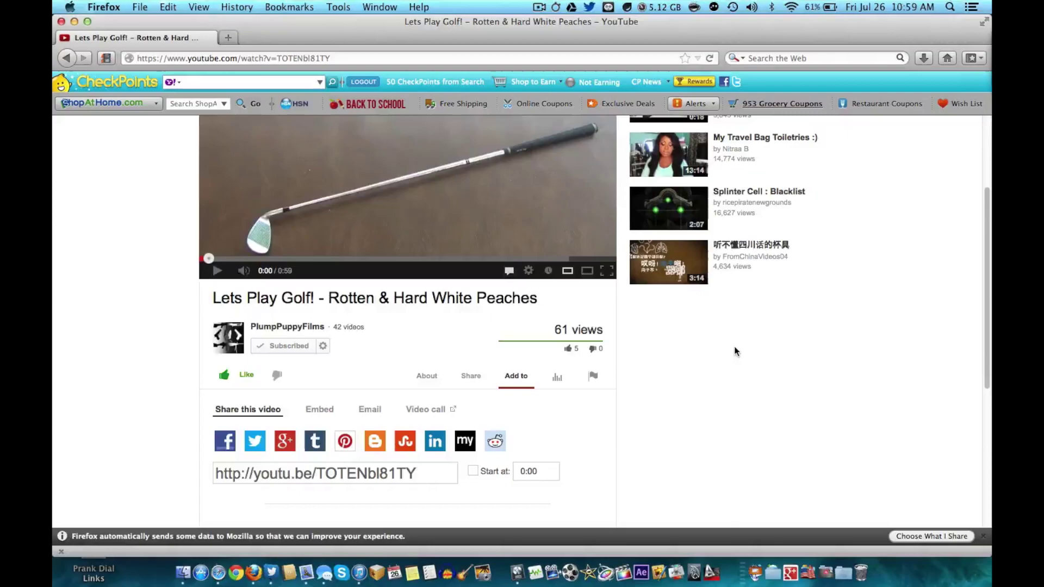
{"action": "key", "text": "super+r"}
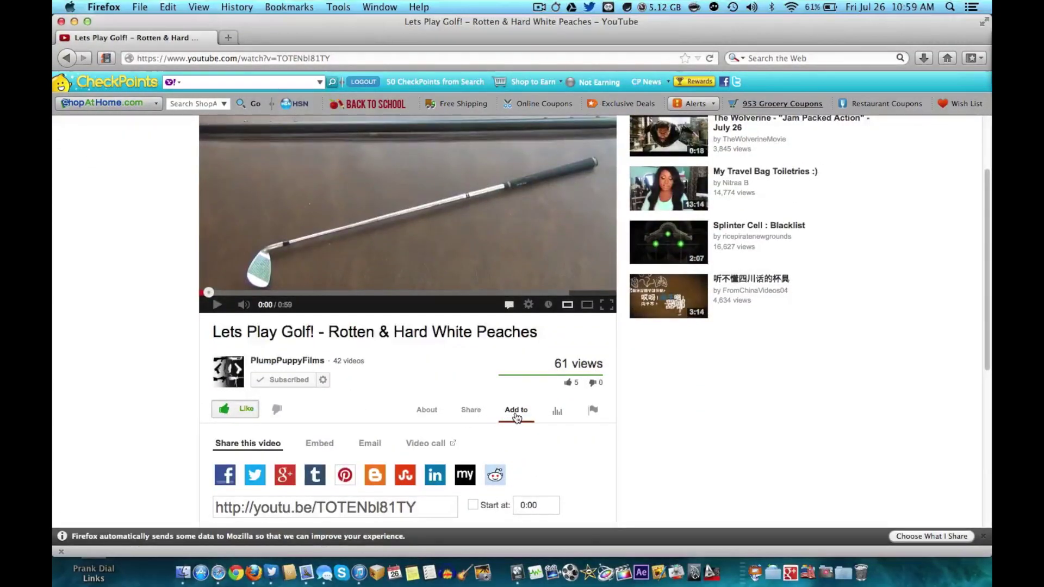
{"action": "left_click", "coordinate": [441, 318]}
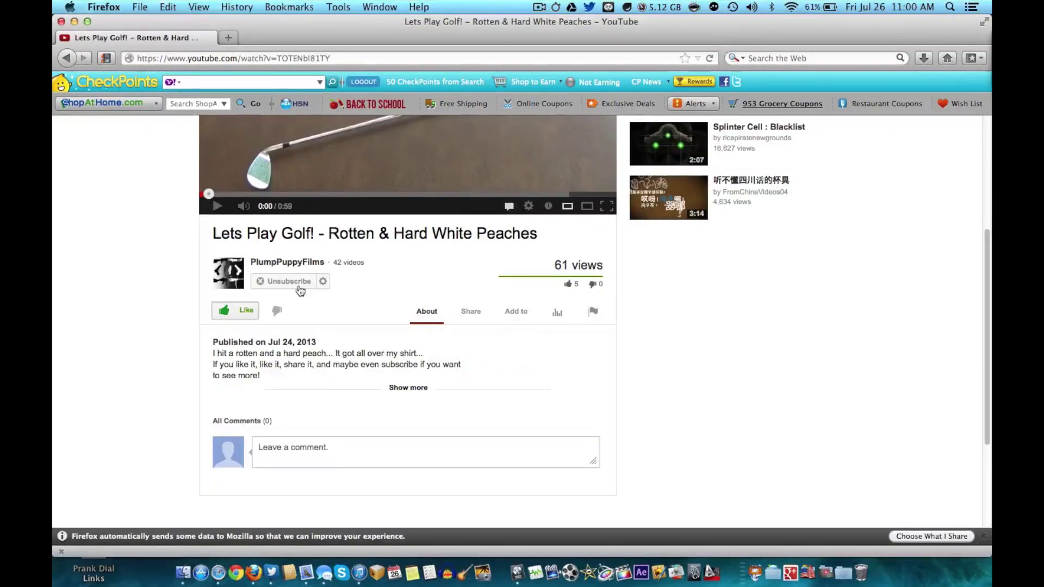
{"action": "scroll", "coordinate": [290, 306], "scroll_direction": "up", "scroll_amount": 3}
{"action": "left_click", "coordinate": [111, 132]}
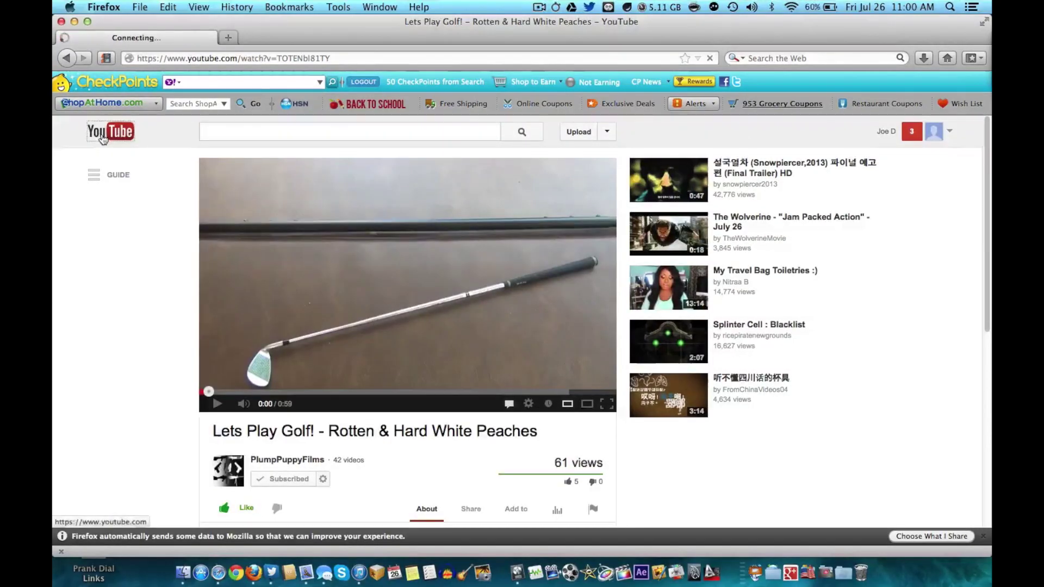